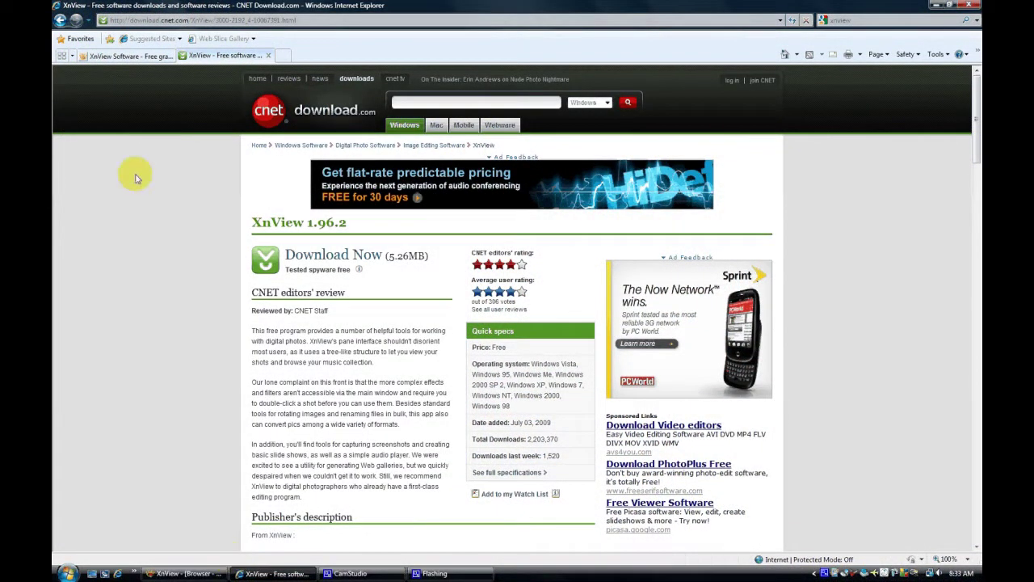
Switch to the 'XnView Software - Free graphic...' tab showing the XnView homepage
click(136, 57)
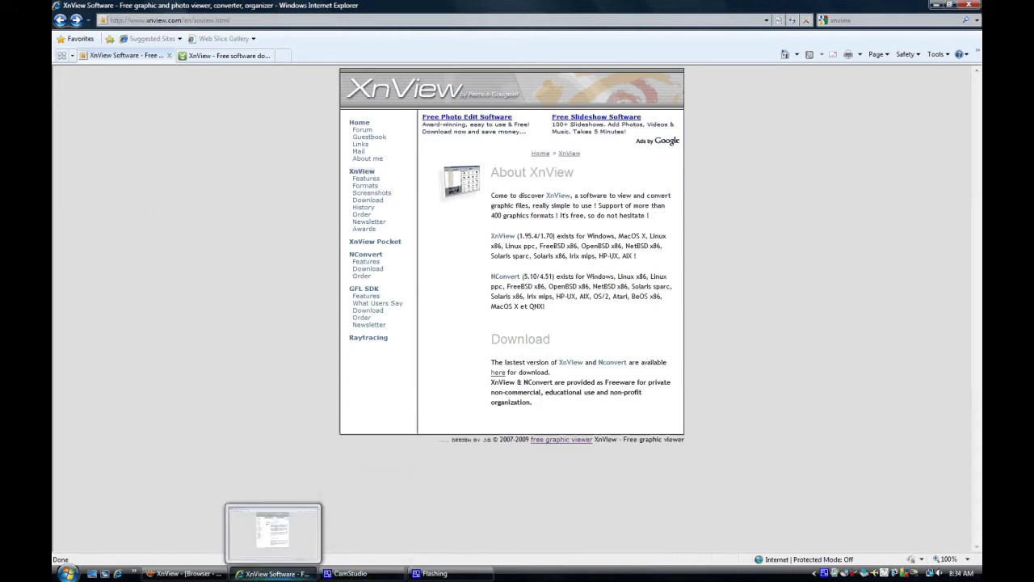
Bring the XnView browser to the front, showing the 2009-09-07 LaborDay09 thumbnails
click(215, 576)
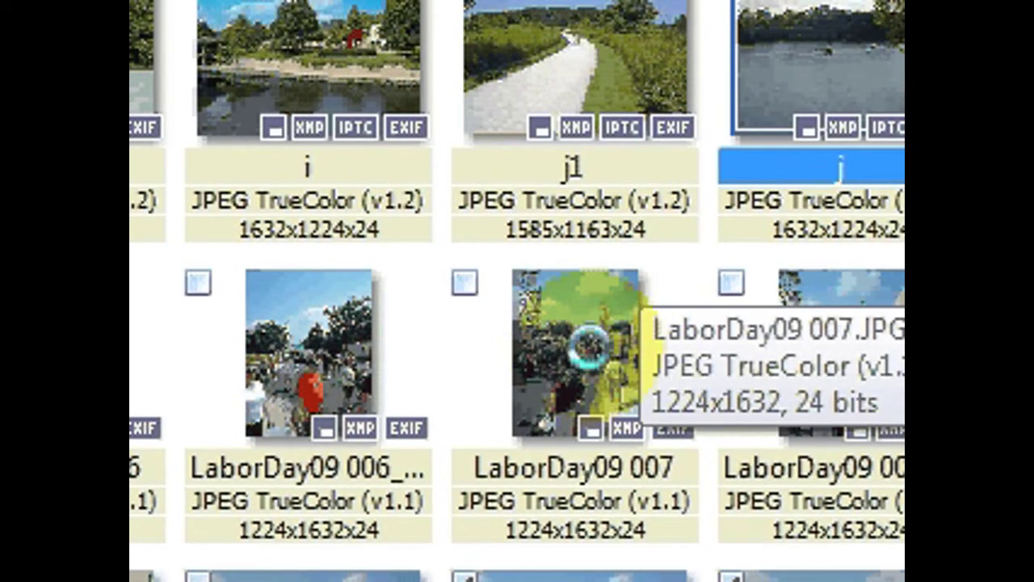
Tag the k, k1, j, j1 and i1 LaborDay09 thumbnails with their checkboxes
shift+click(592, 346)
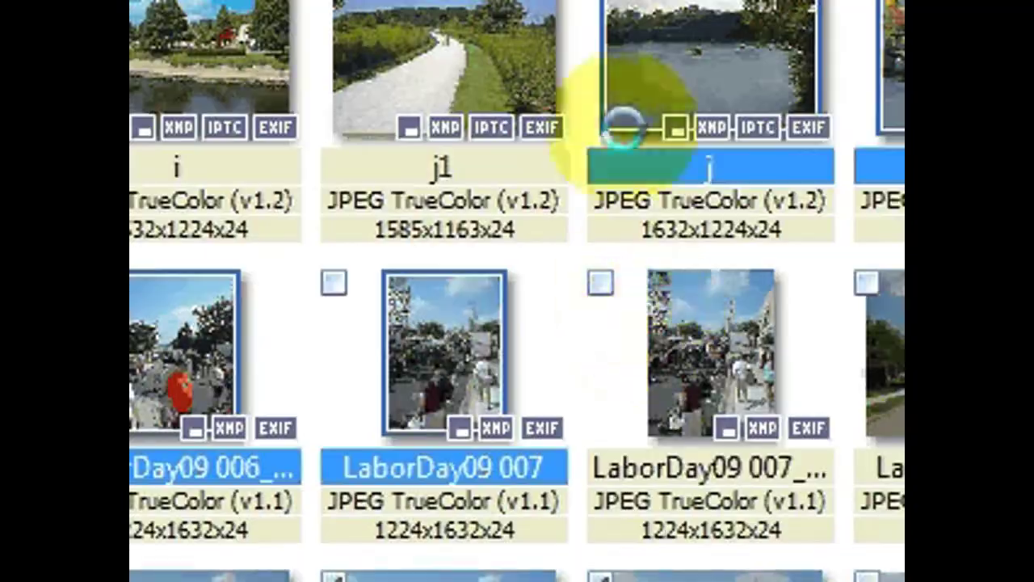
scroll(760, 115, up, 1)
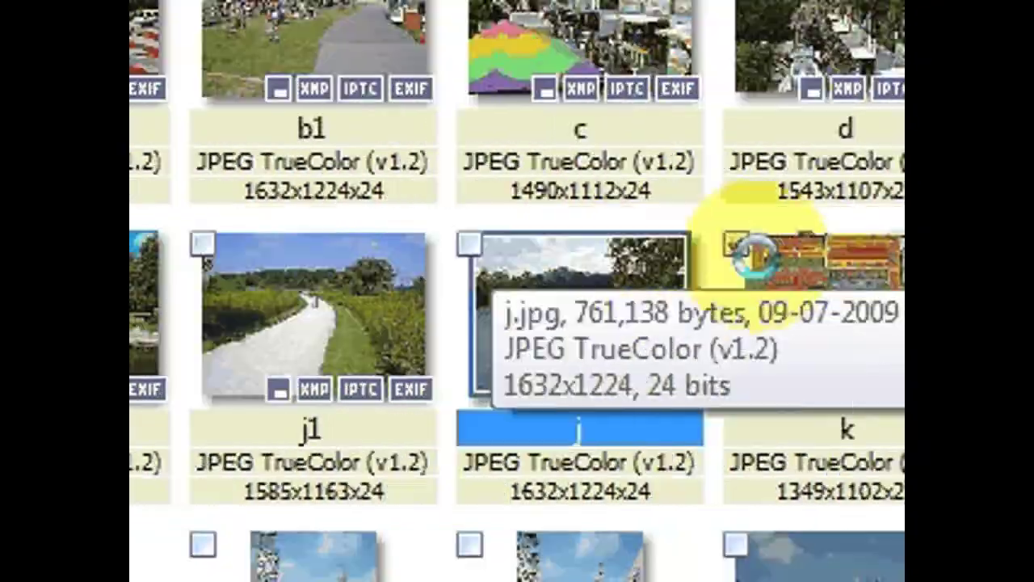
click(755, 255)
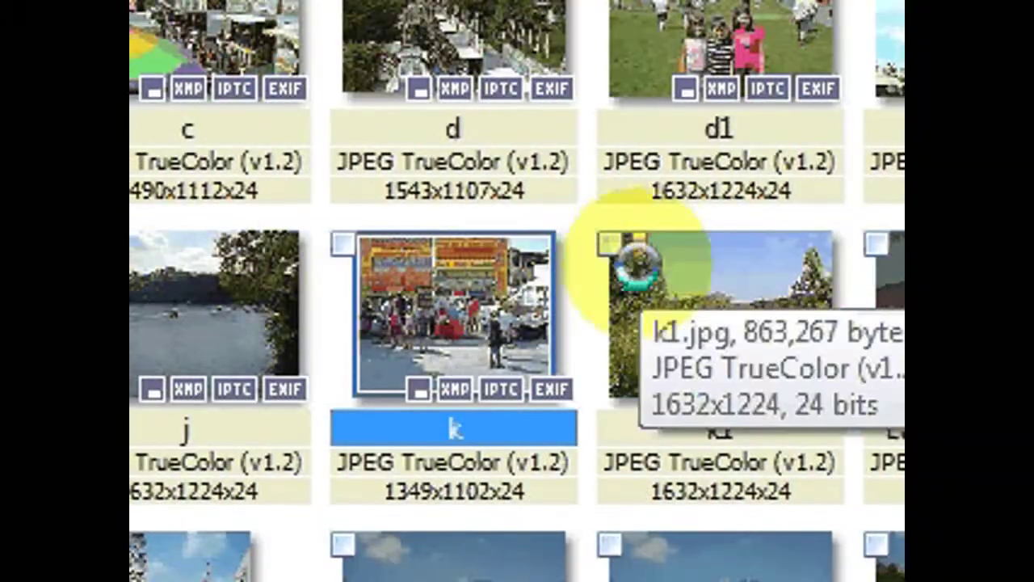
click(612, 239)
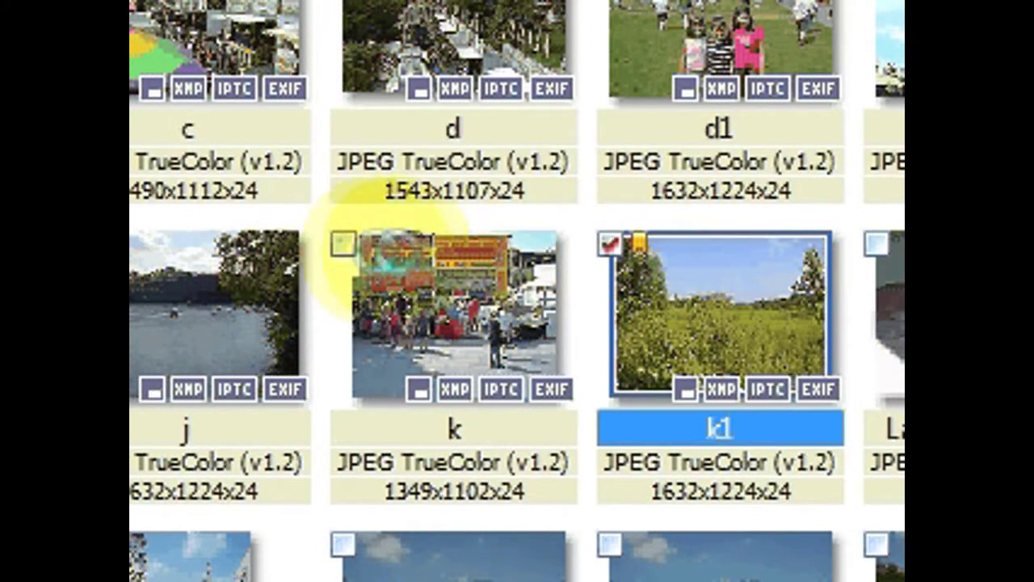
click(344, 242)
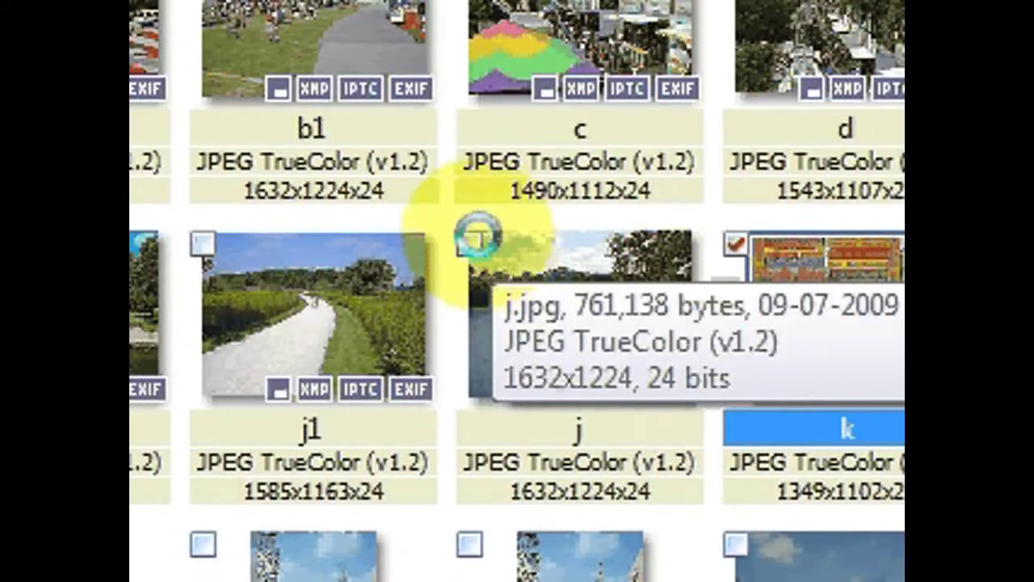
click(209, 244)
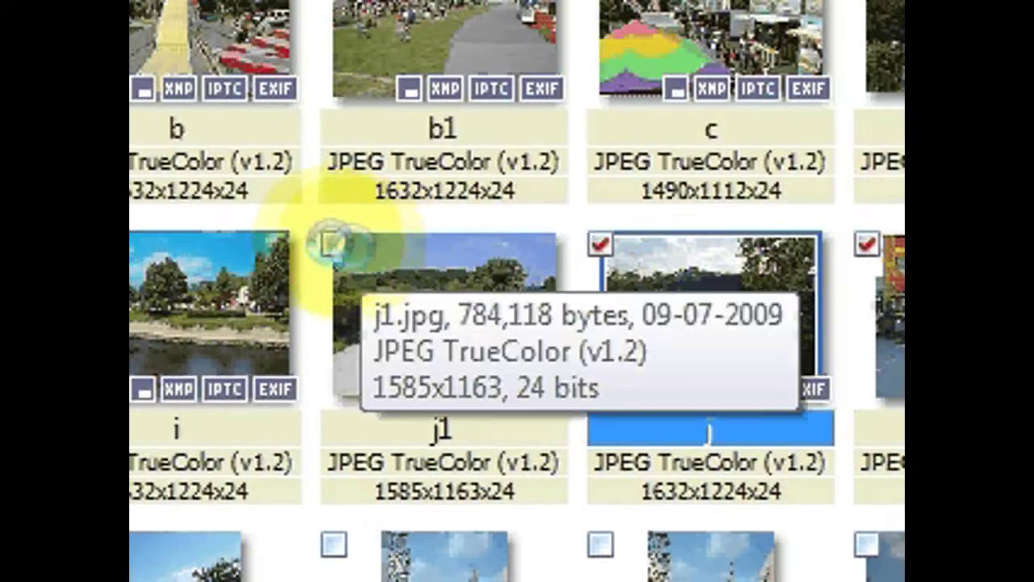
click(335, 244)
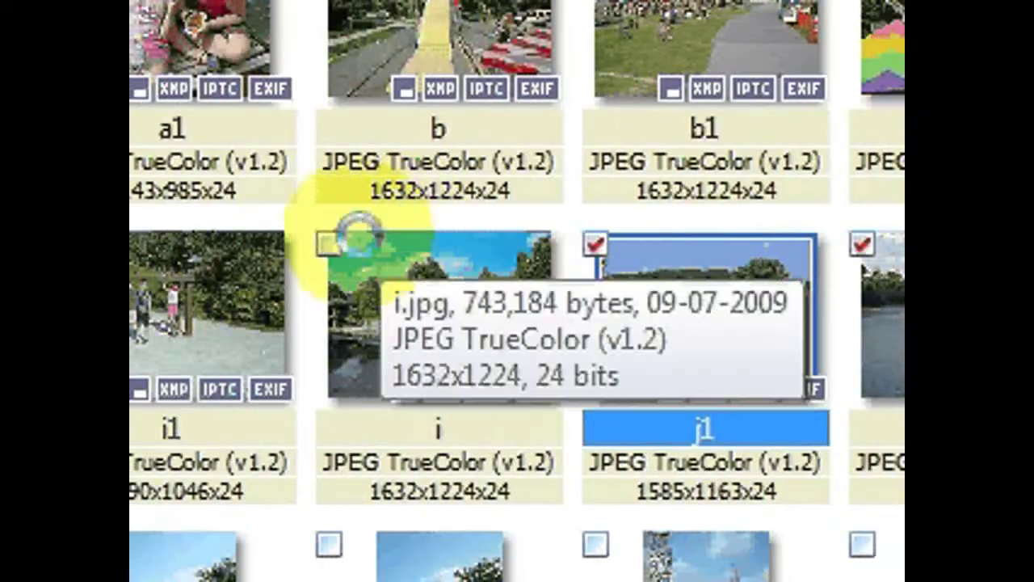
key(Left)
key(Left)
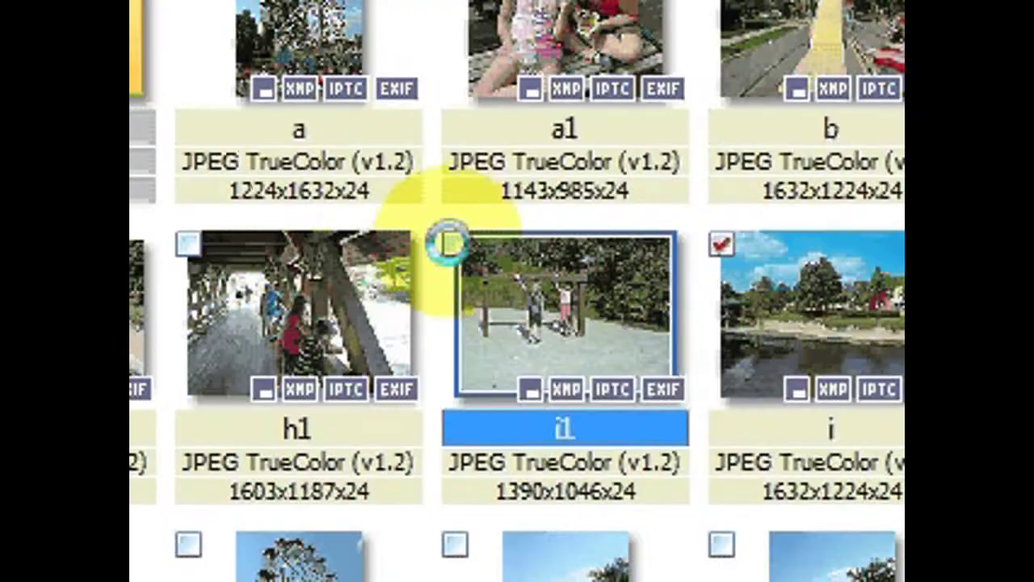
click(192, 242)
click(611, 240)
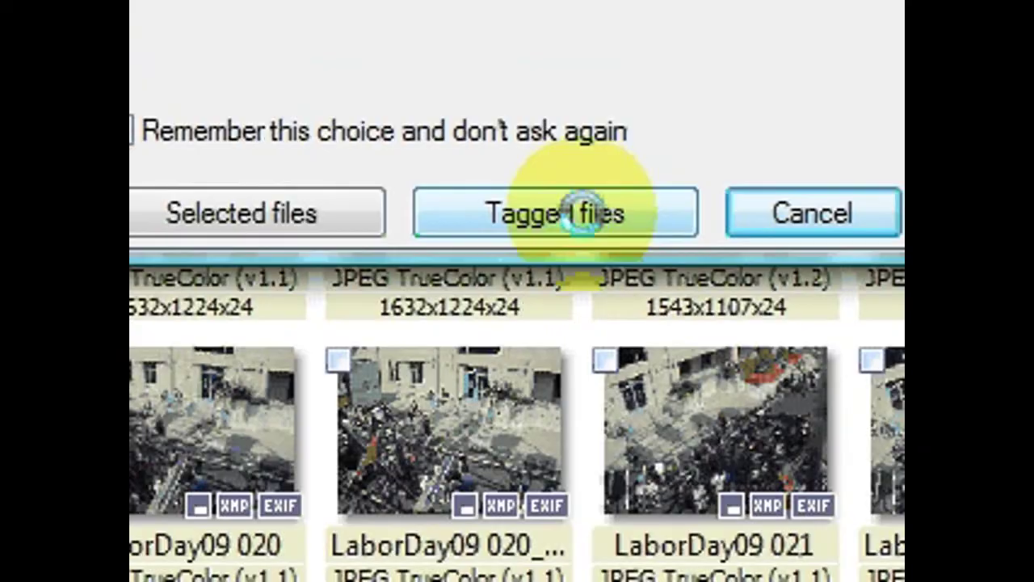
Convert only the tagged files, outputting JPGs to F:\Pictures\web in Batch Processing
click(582, 214)
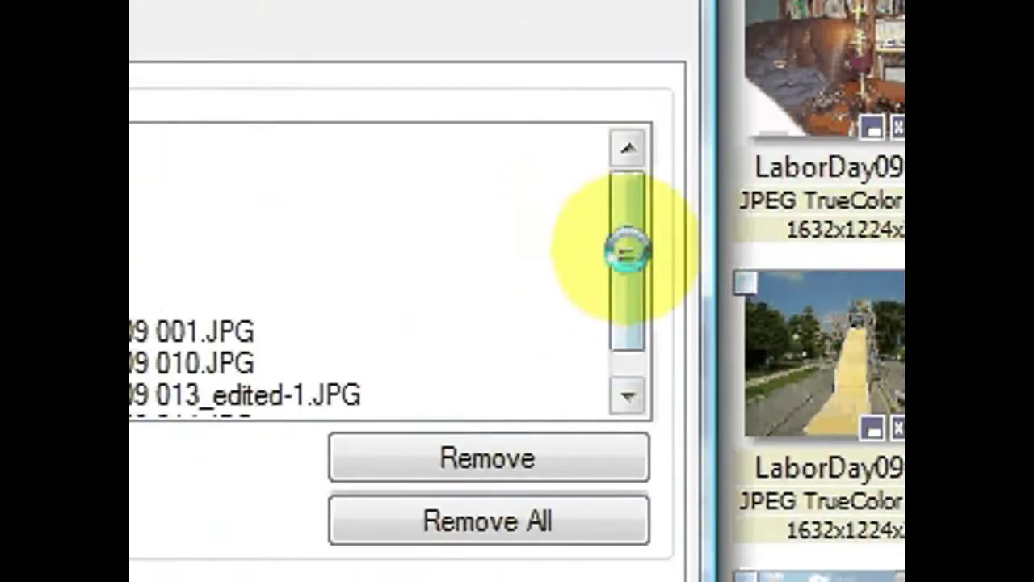
drag(889, 119, 888, 71)
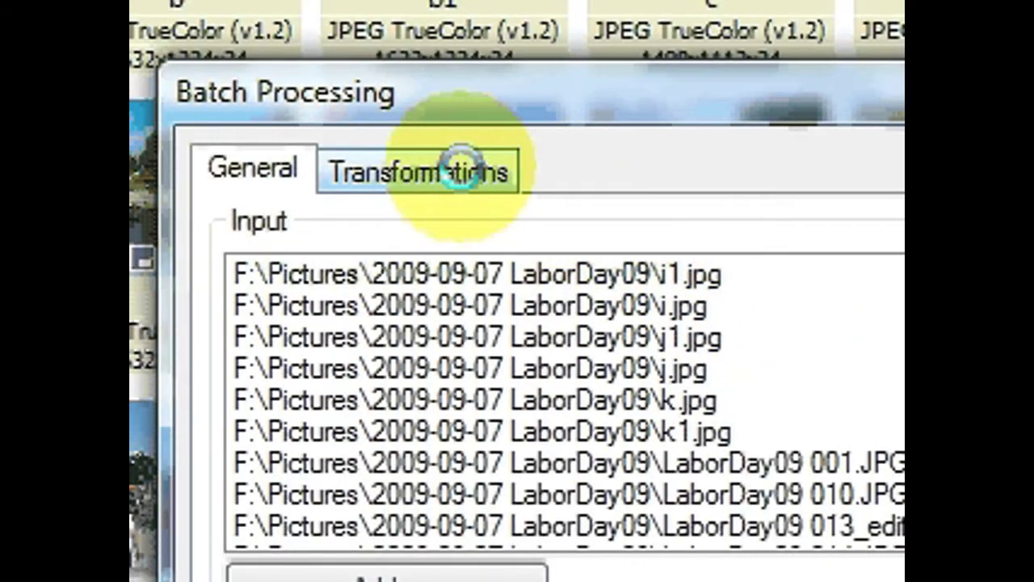
Add the Image > Resize transformation to the batch transformations list
click(460, 171)
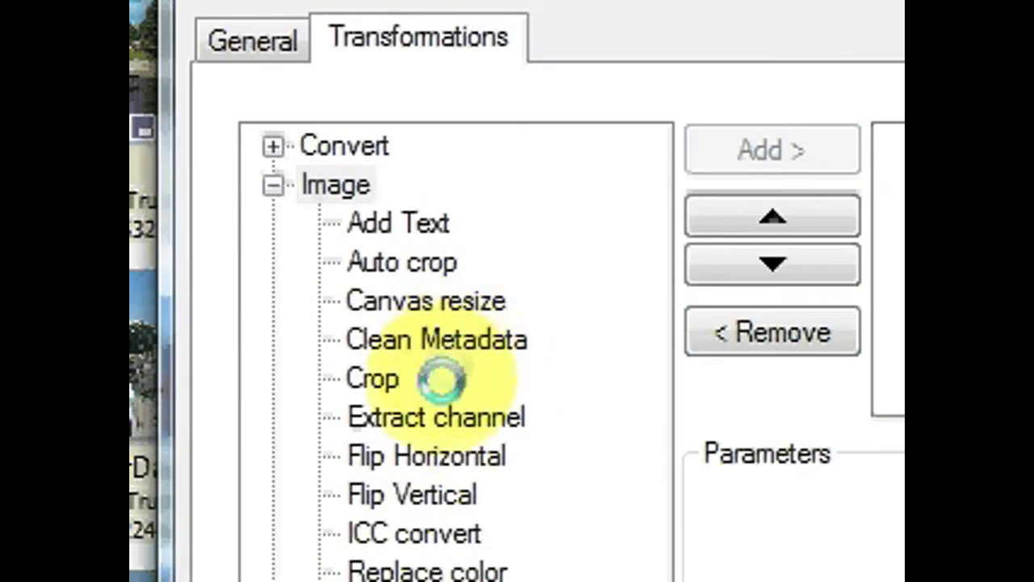
click(405, 374)
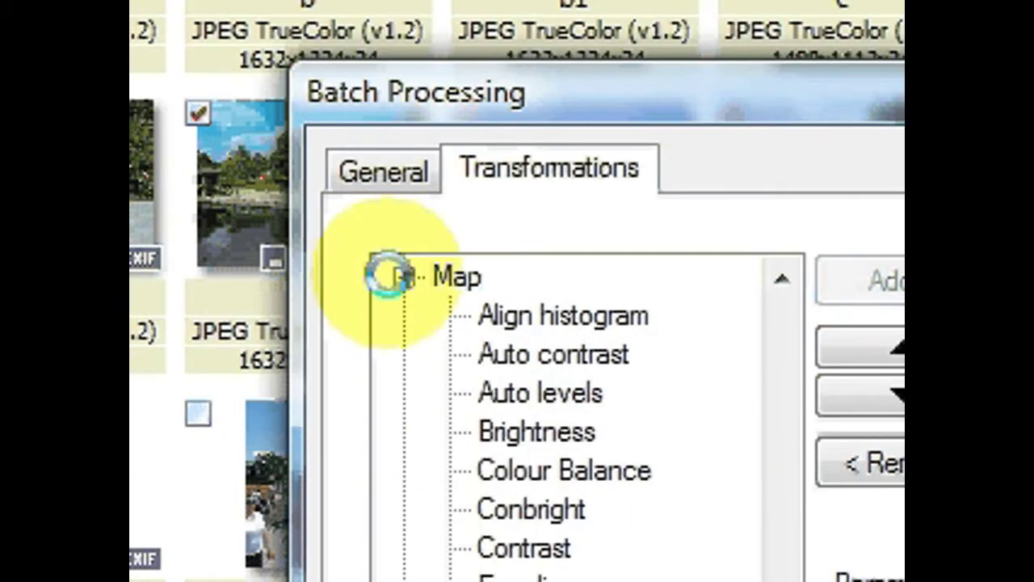
click(382, 272)
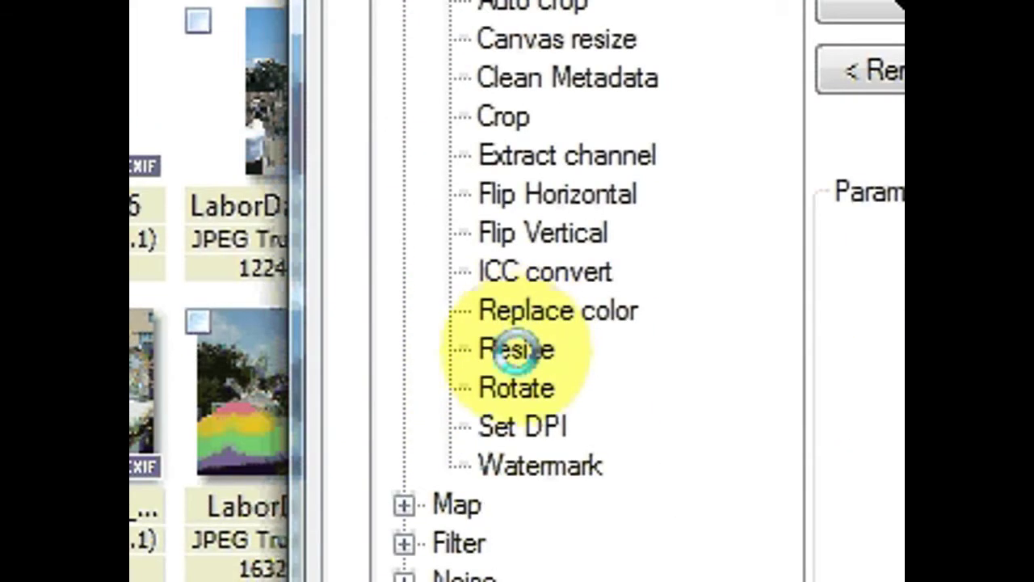
click(517, 349)
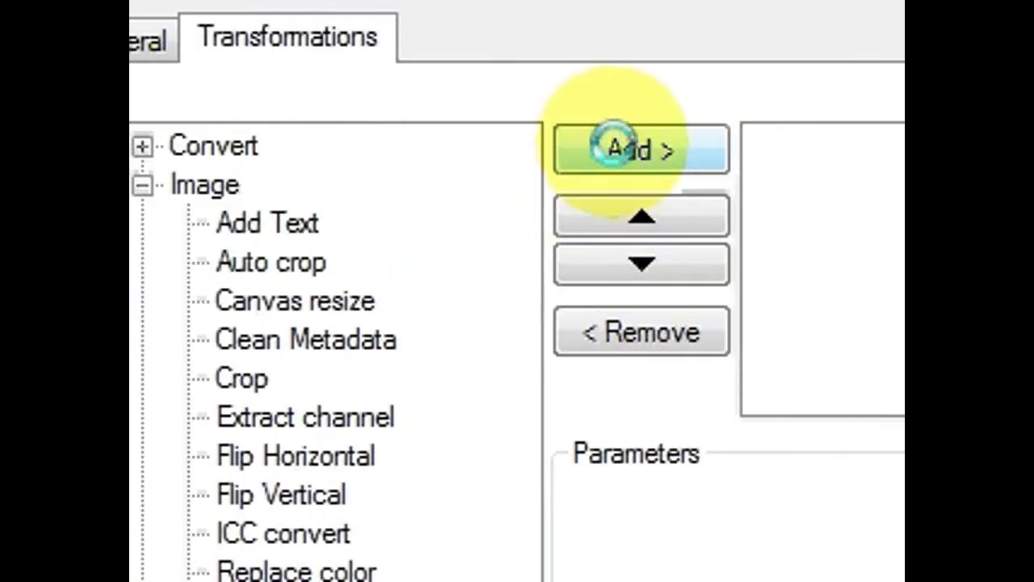
click(614, 147)
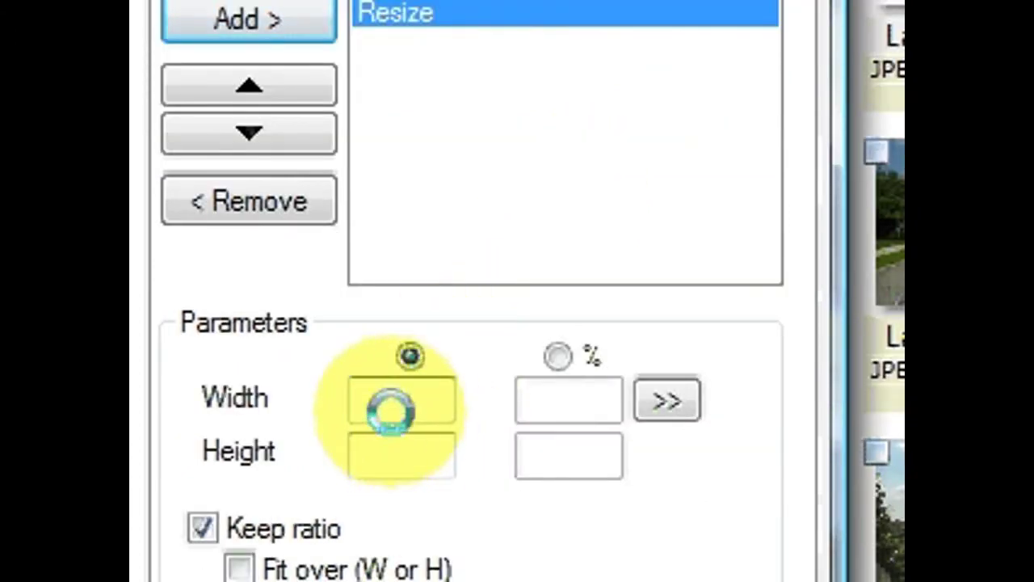
Set Resize width and height to 800 with Keep ratio and Lanczos resampling
click(396, 404)
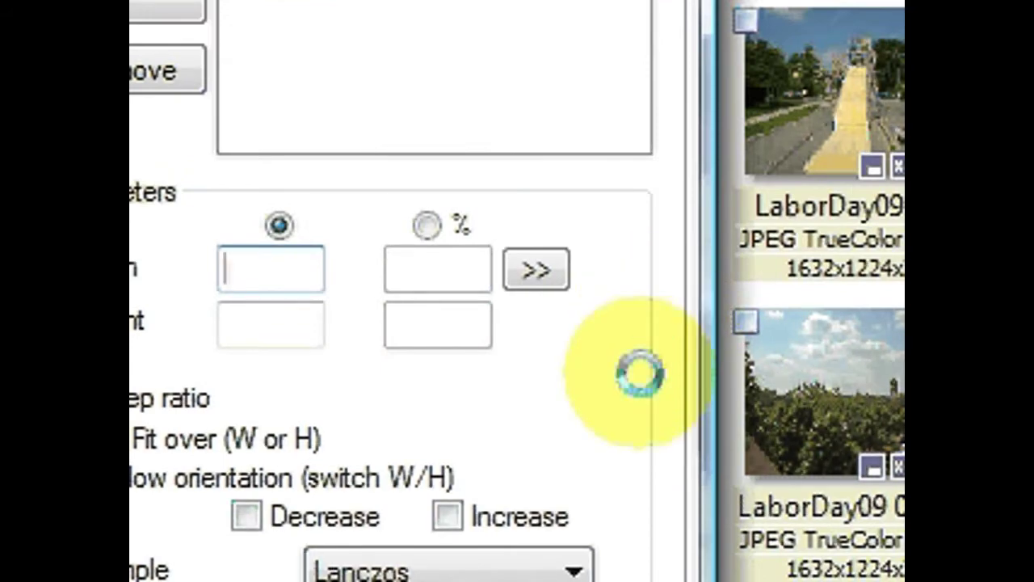
text(800)
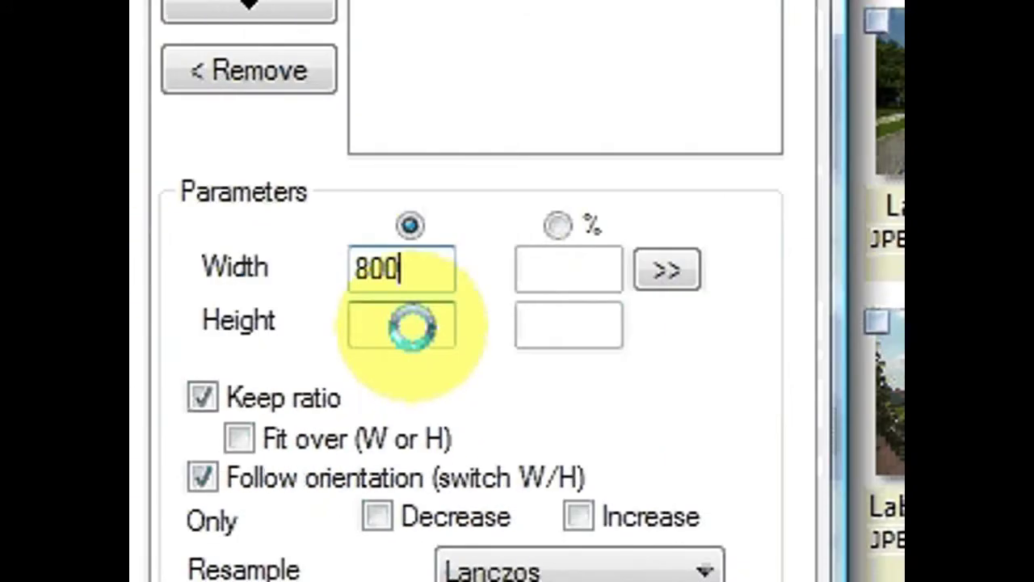
click(281, 327)
text(800)
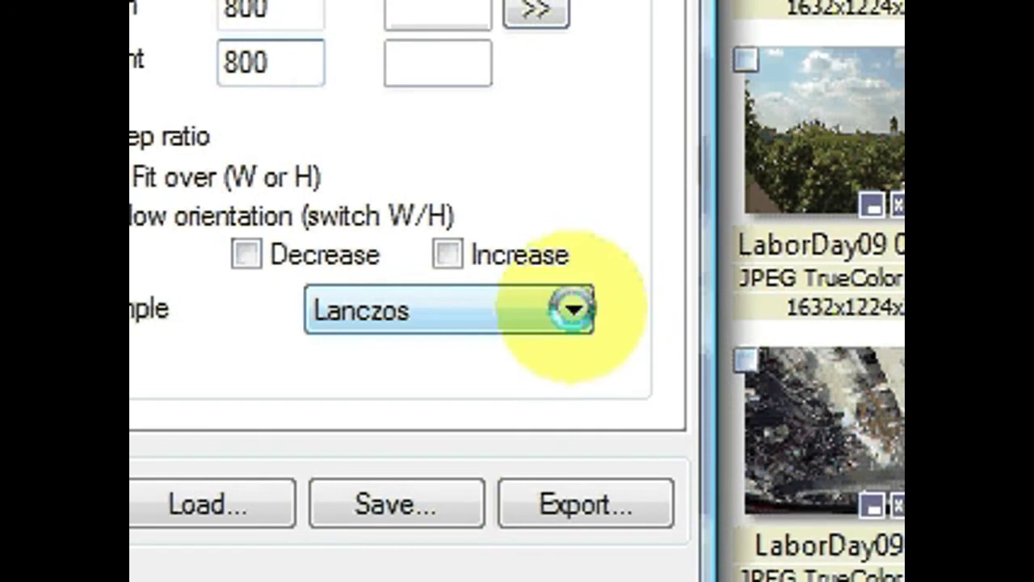
click(835, 310)
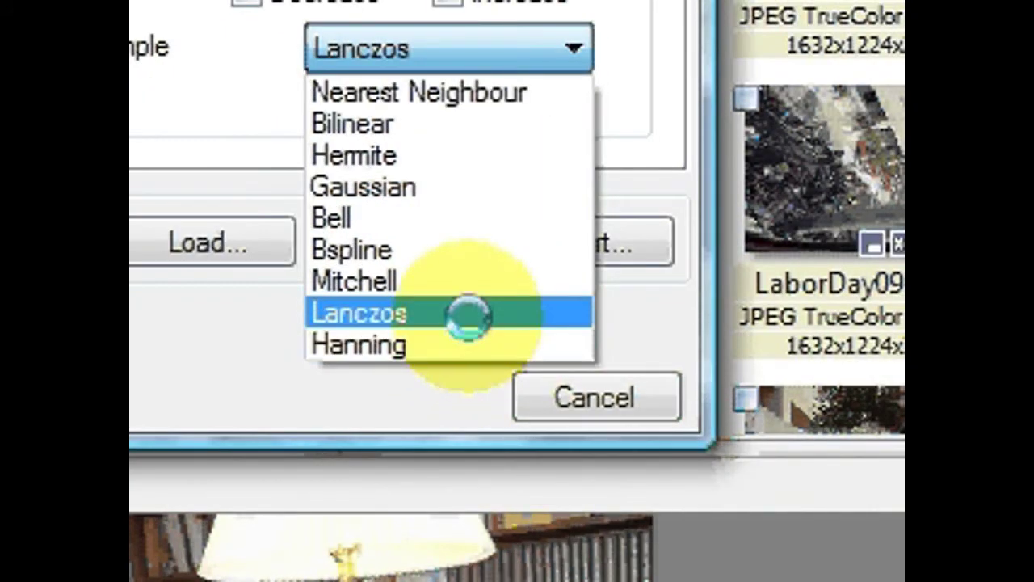
click(468, 317)
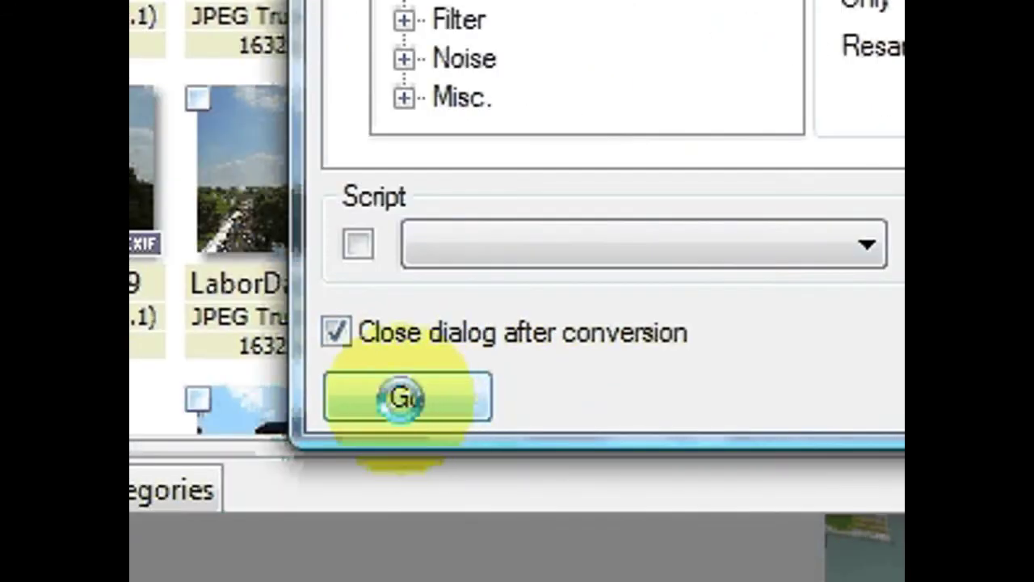
Run the batch conversion with Go to produce the resized web copies
click(401, 397)
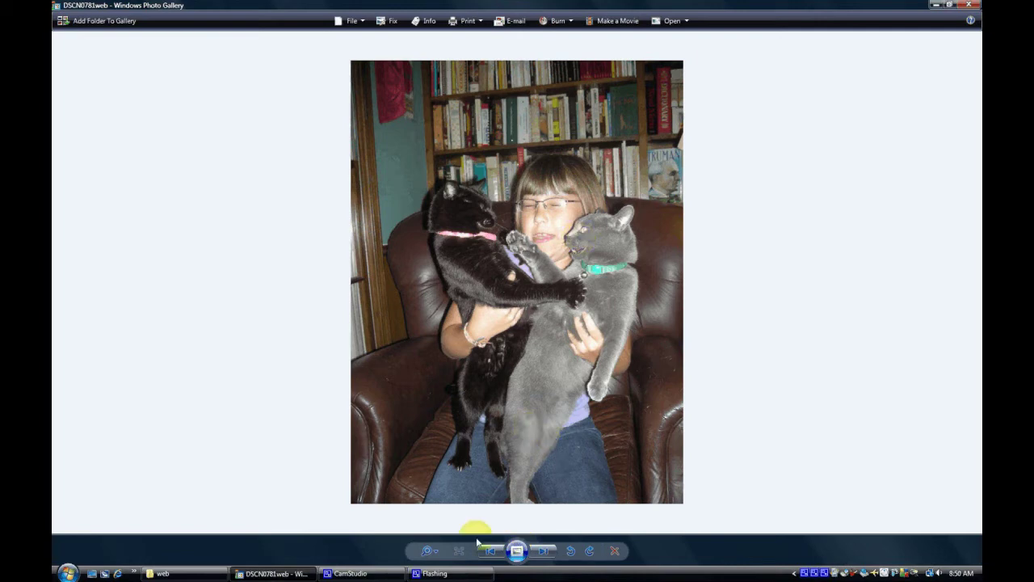
View each resized copy in Photo Gallery: i, i1, j, j1, k and k1
click(542, 552)
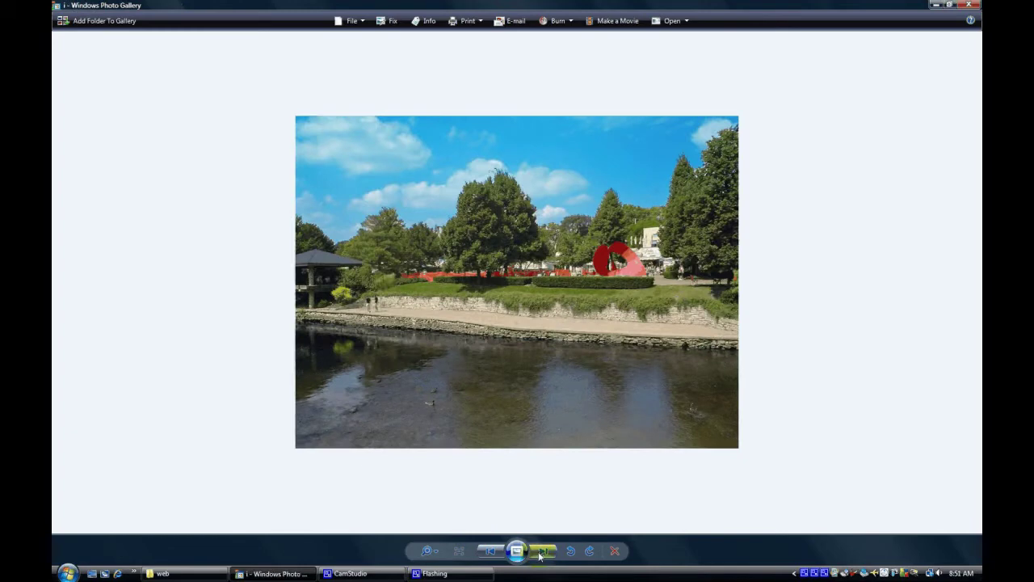
click(540, 553)
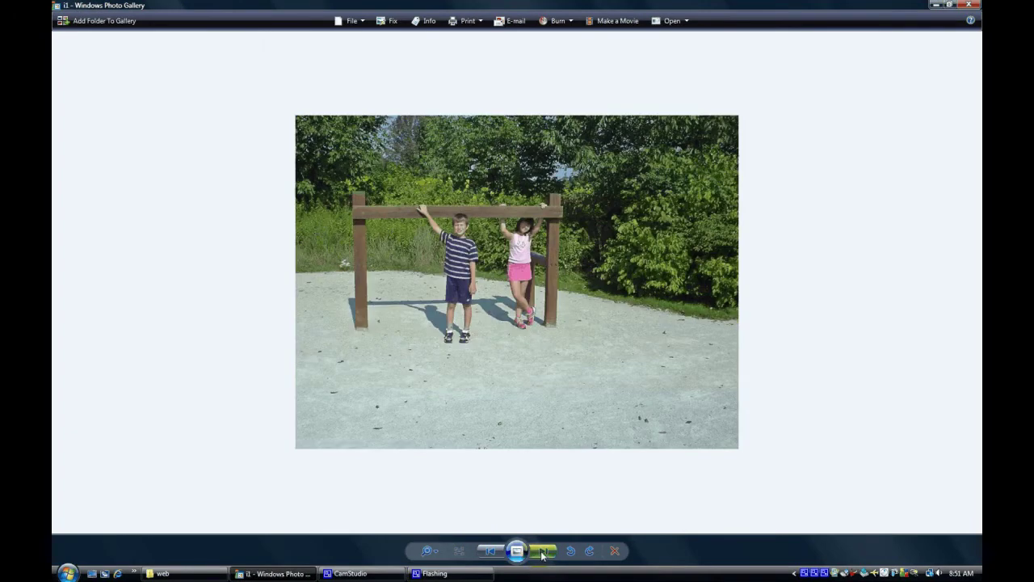
click(542, 553)
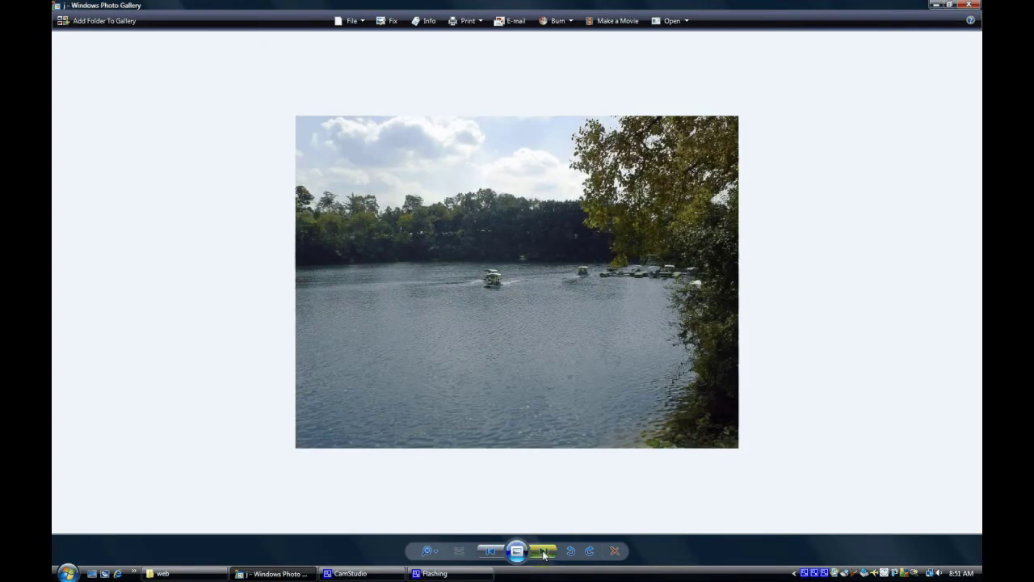
click(544, 554)
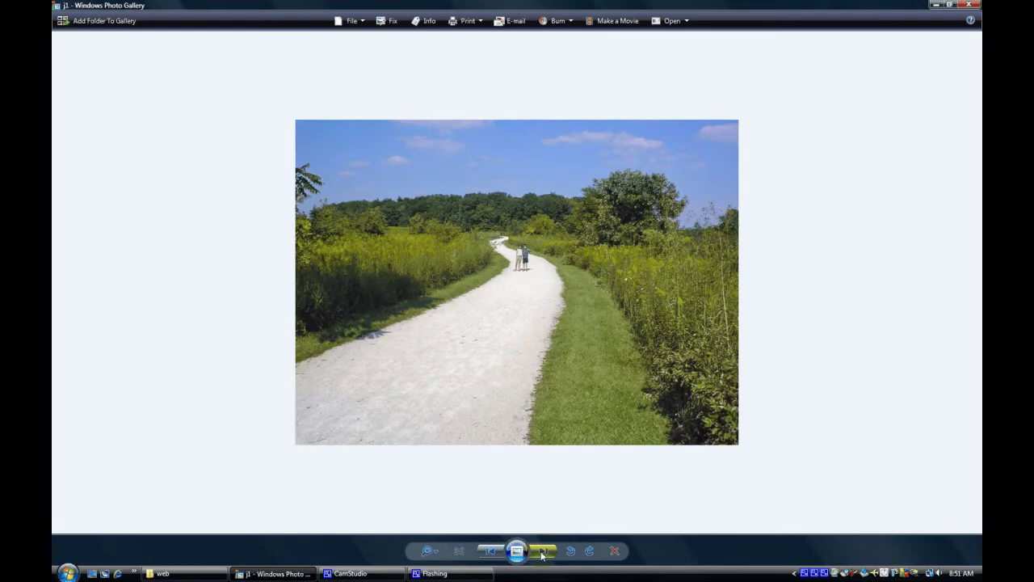
click(543, 554)
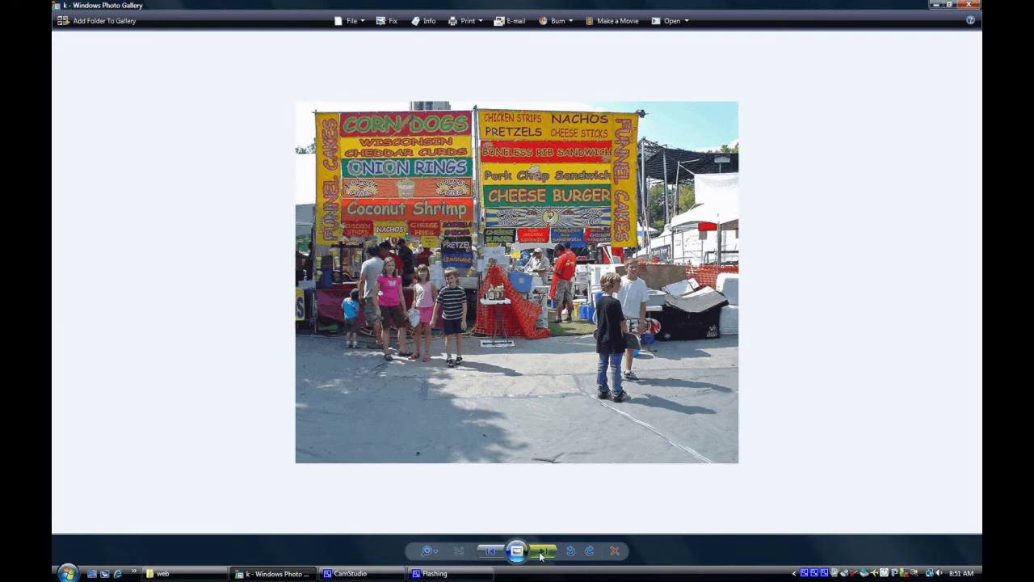
click(541, 555)
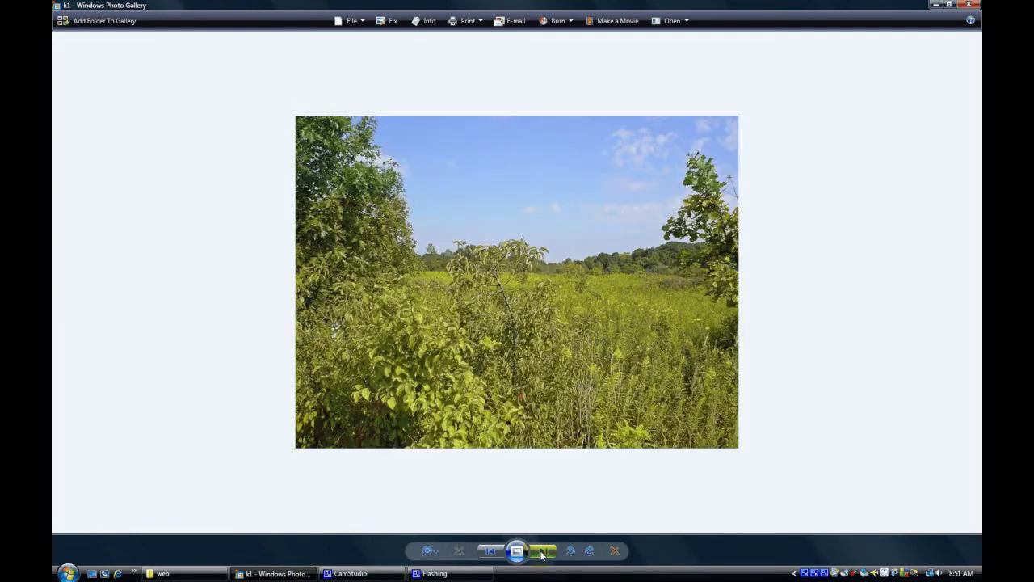